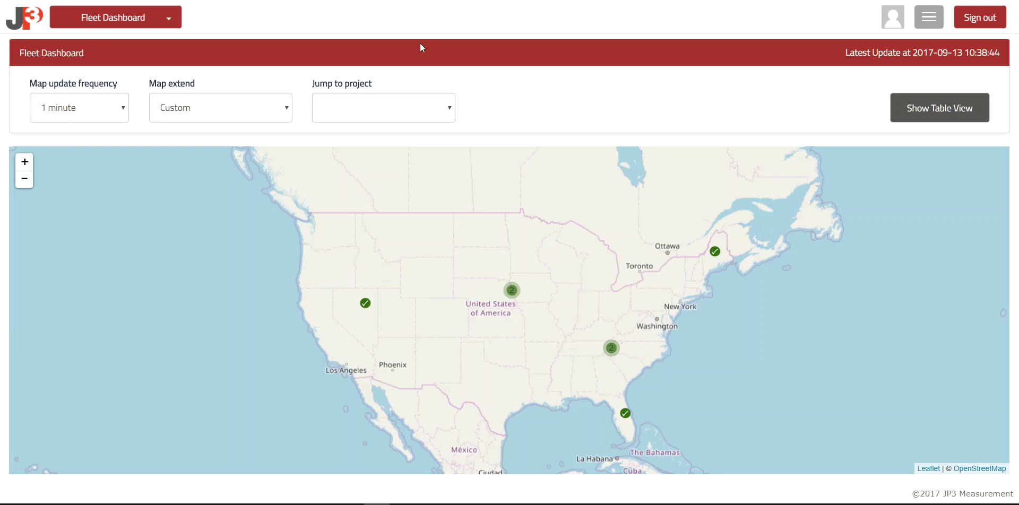
# Zoom into the central US cluster and open Nebraska Gas Plant's Gas: Plant Inlet data.
pyautogui.click(512, 291)
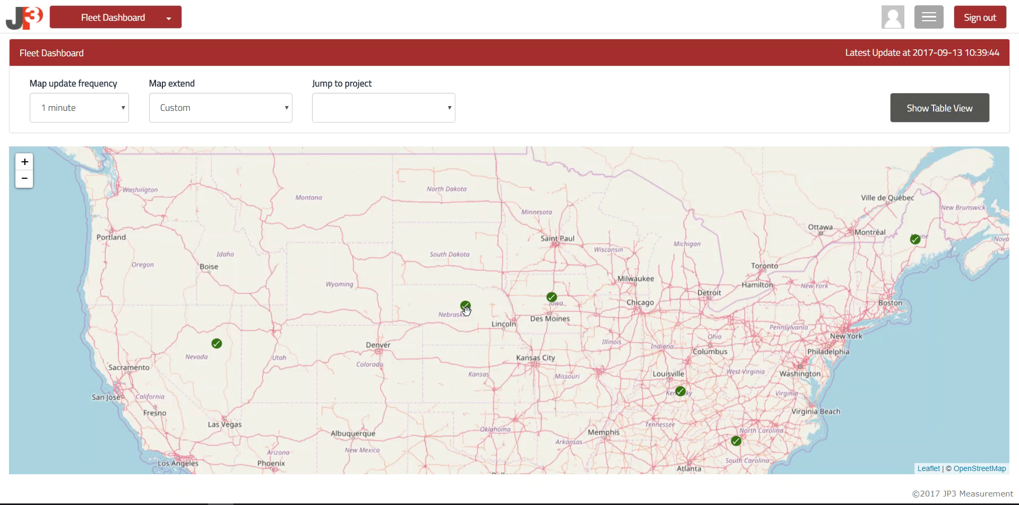
pyautogui.click(465, 310)
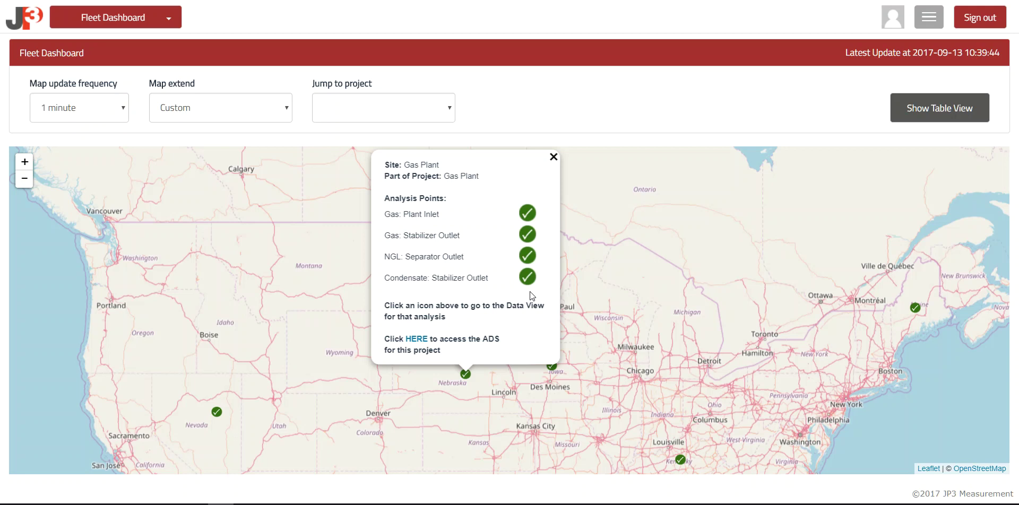
pyautogui.click(526, 212)
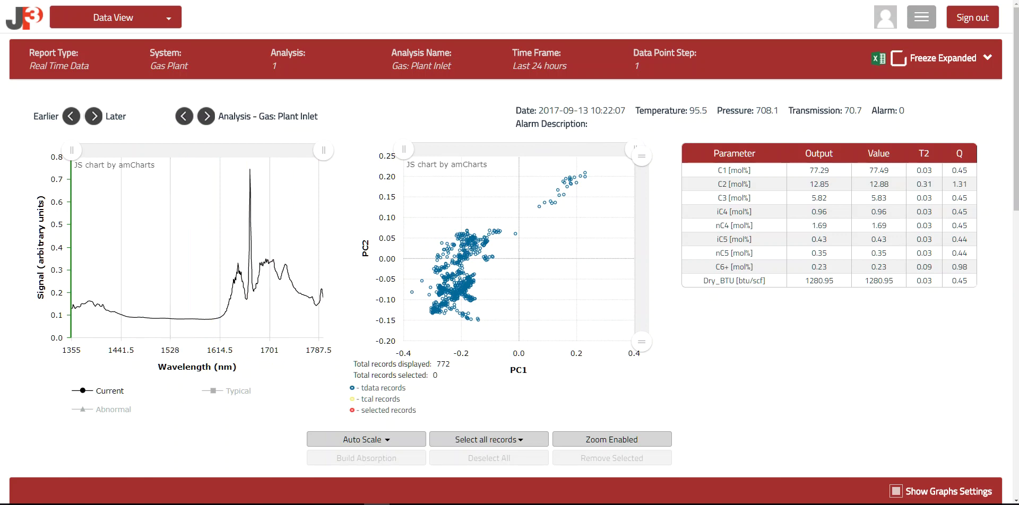
pyautogui.moveTo(188, 329)
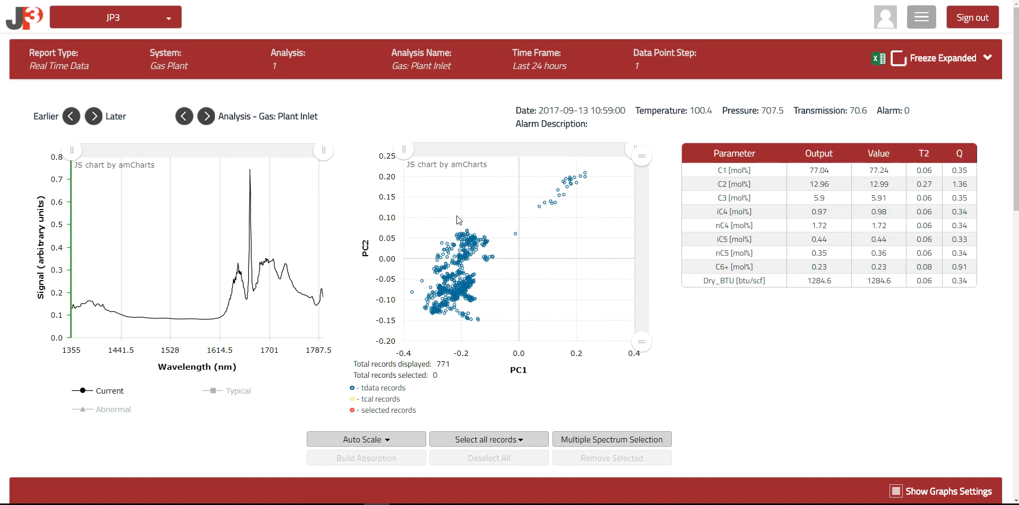
# Select one spectrum in the main PC1/PC2 cluster and one in the upper-right group.
pyautogui.moveTo(464, 240)
pyautogui.moveTo(483, 263)
pyautogui.moveTo(451, 295)
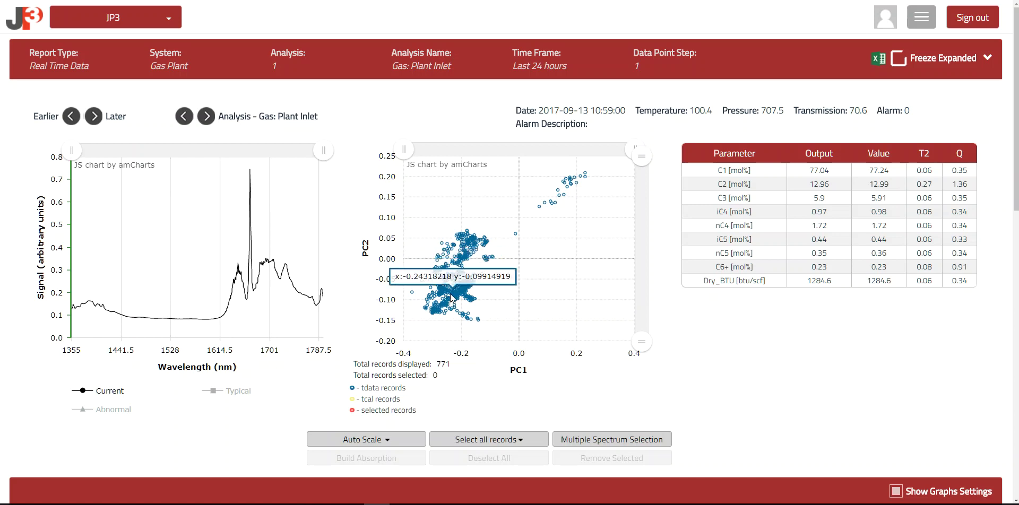
pyautogui.click(457, 295)
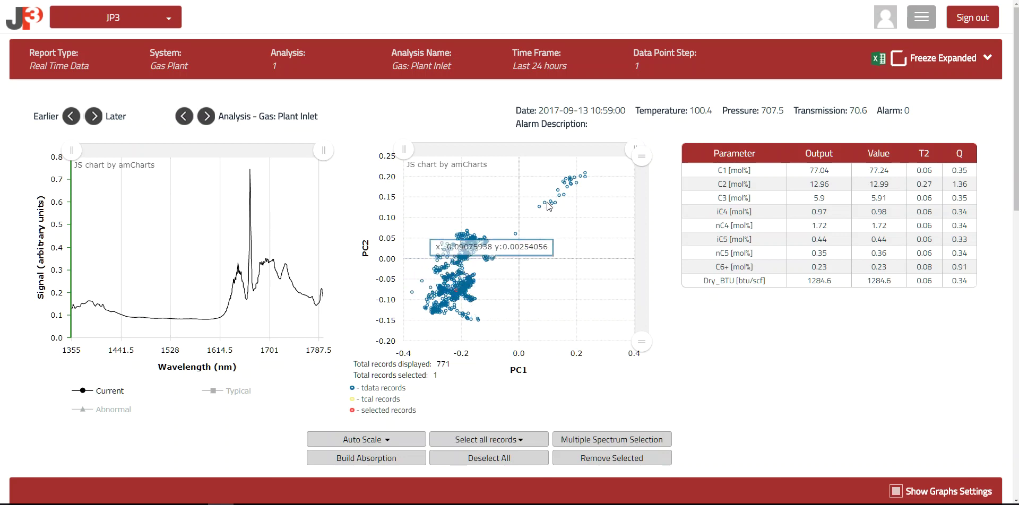
pyautogui.moveTo(571, 183)
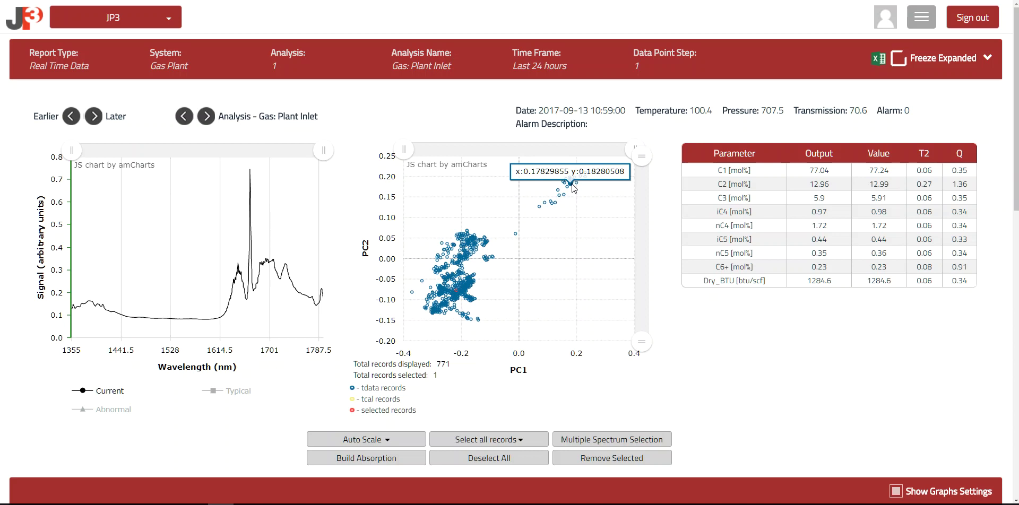
pyautogui.click(572, 183)
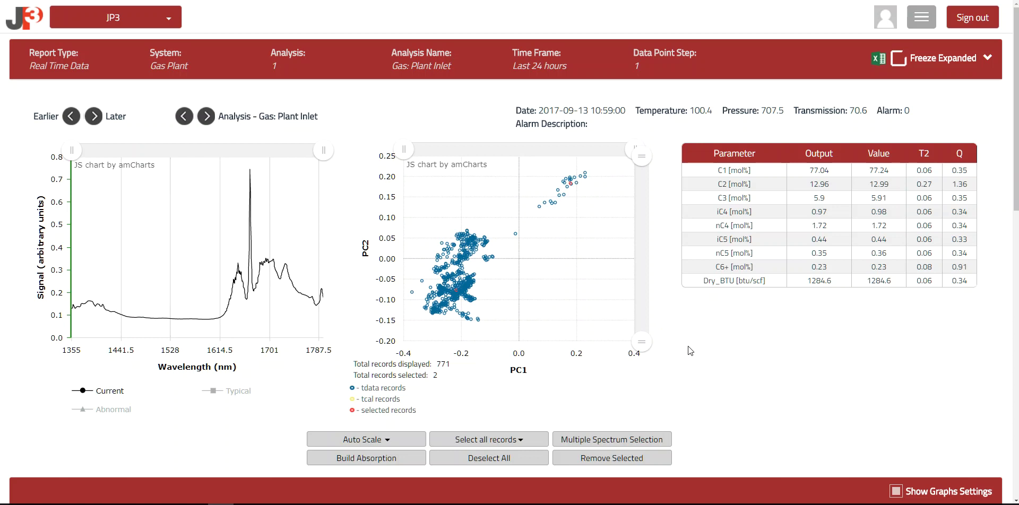
# Build absorption curves overlaying the two selected spectra on the spectrum chart.
pyautogui.click(359, 460)
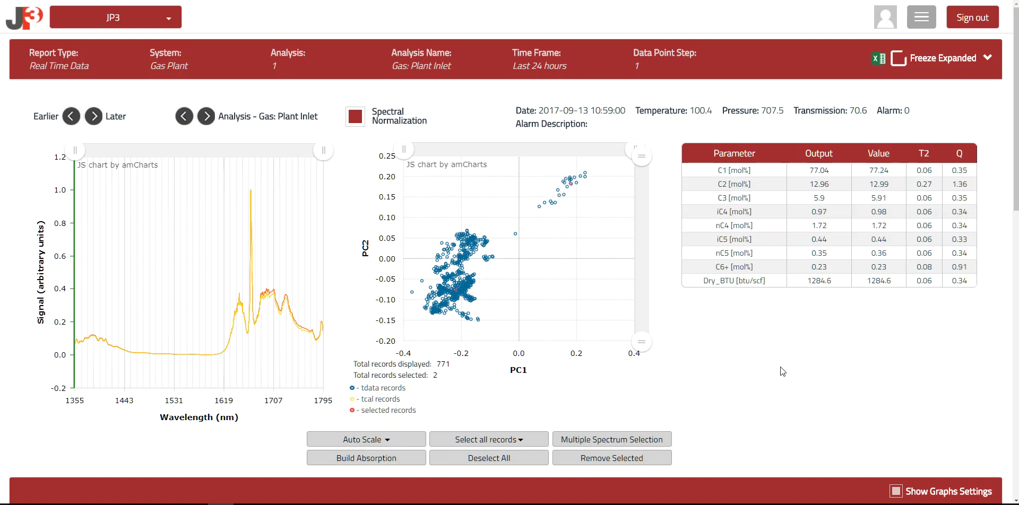
pyautogui.scroll(-3, 781, 371)
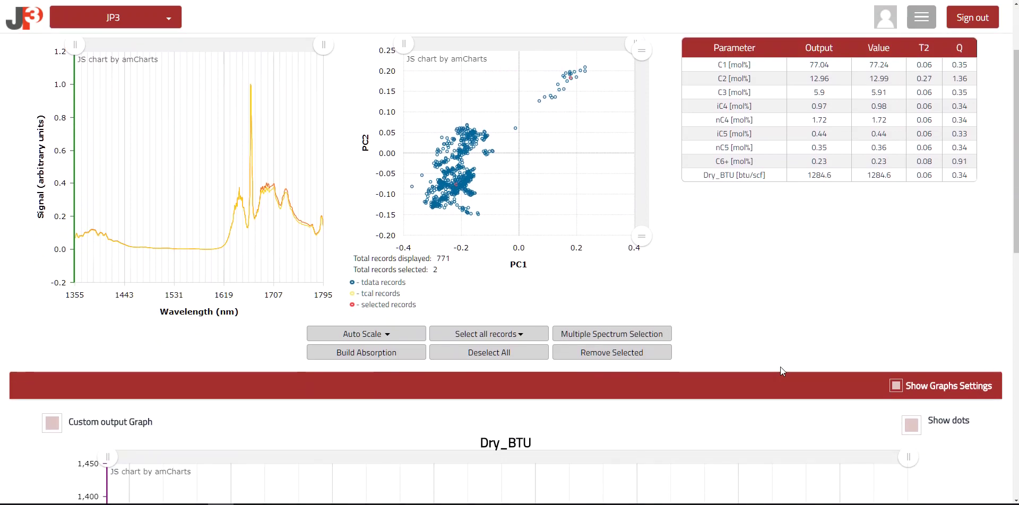
pyautogui.scroll(-3, 782, 368)
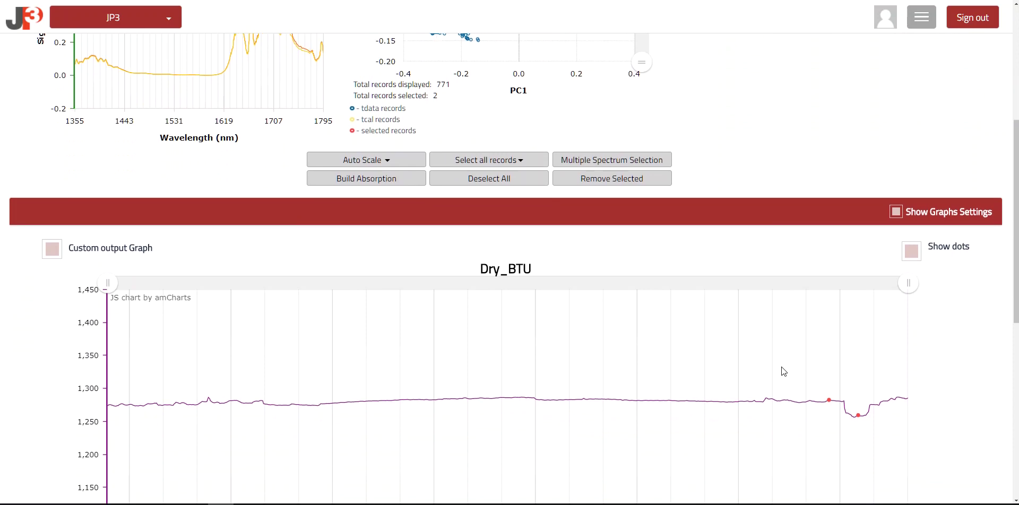
pyautogui.scroll(-1, 781, 371)
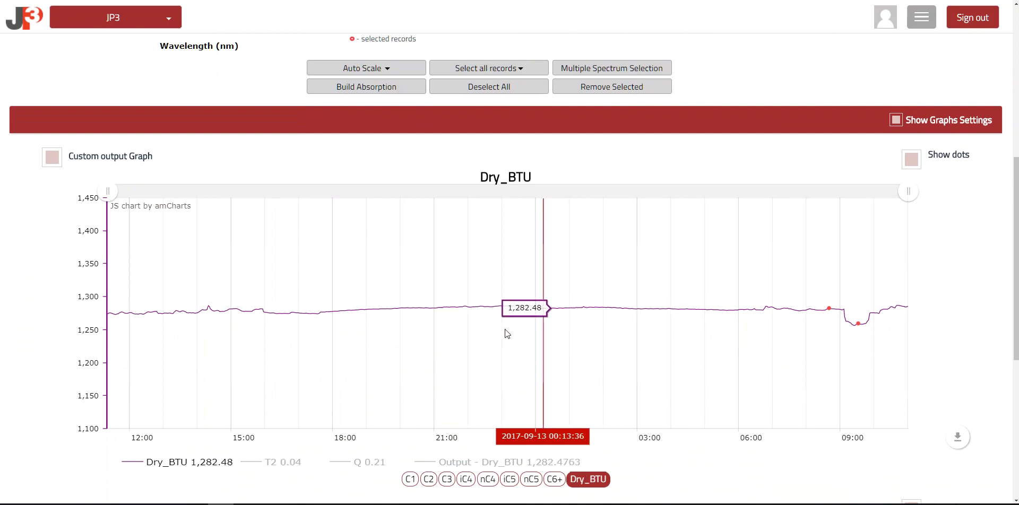
pyautogui.scroll(3, 670, 280)
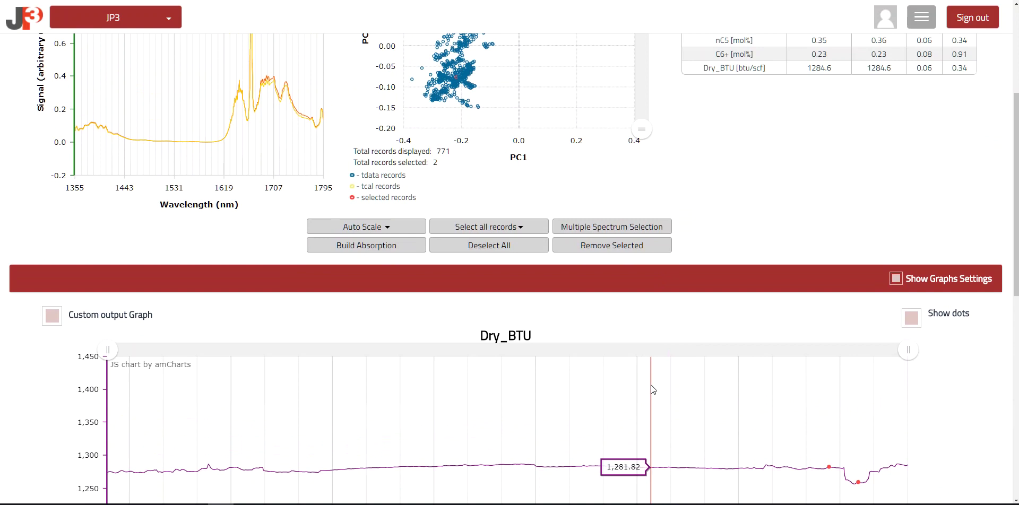
pyautogui.scroll(-4, 652, 390)
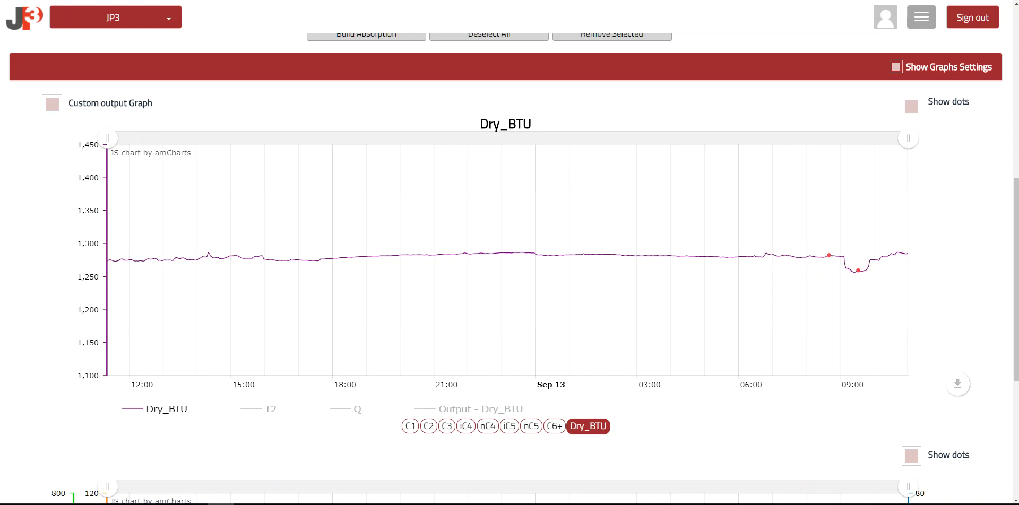
pyautogui.scroll(8, 509, 265)
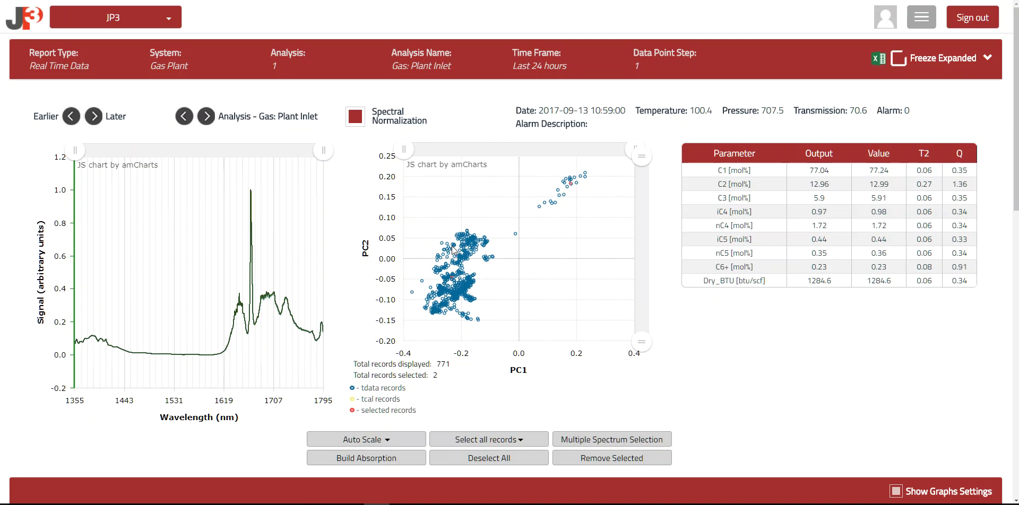
# Clear the selection, box-select the 23 upper-right scatter points, and build their absorption spectra.
pyautogui.click(496, 442)
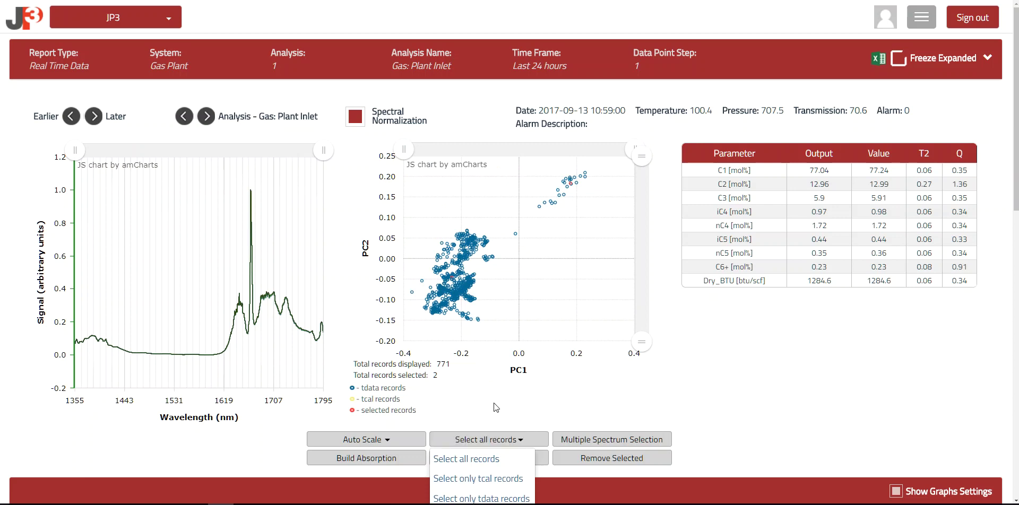
pyautogui.click(495, 408)
pyautogui.click(491, 460)
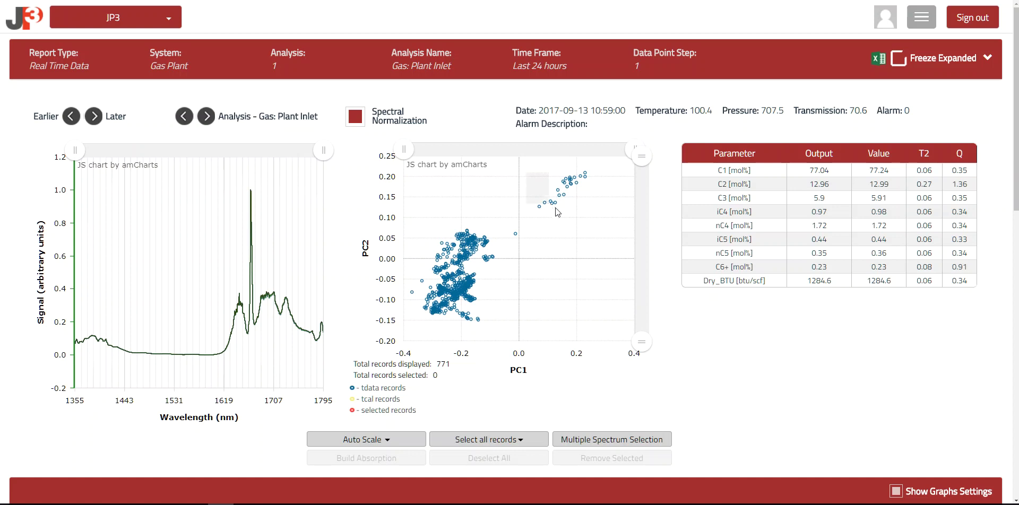
pyautogui.moveTo(555, 208); pyautogui.dragTo(603, 218)
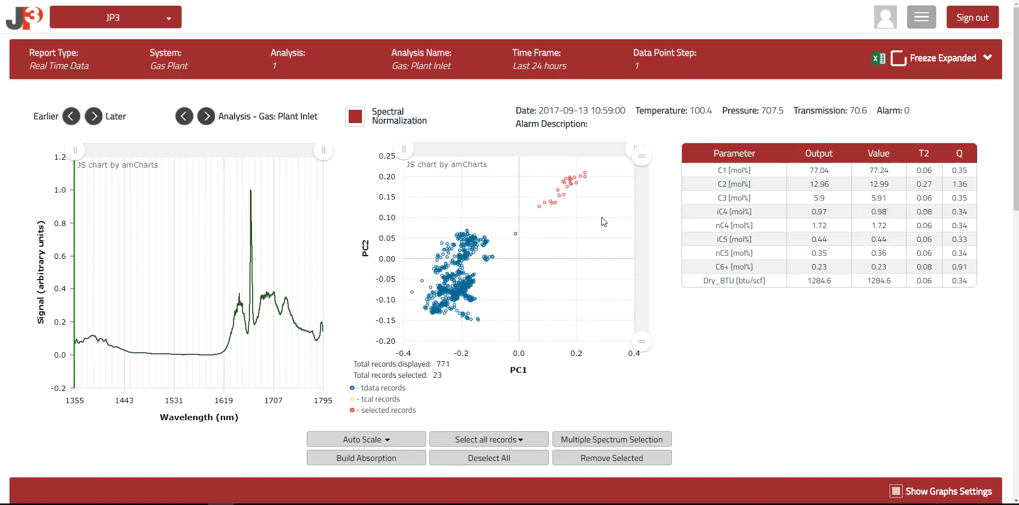
pyautogui.click(365, 458)
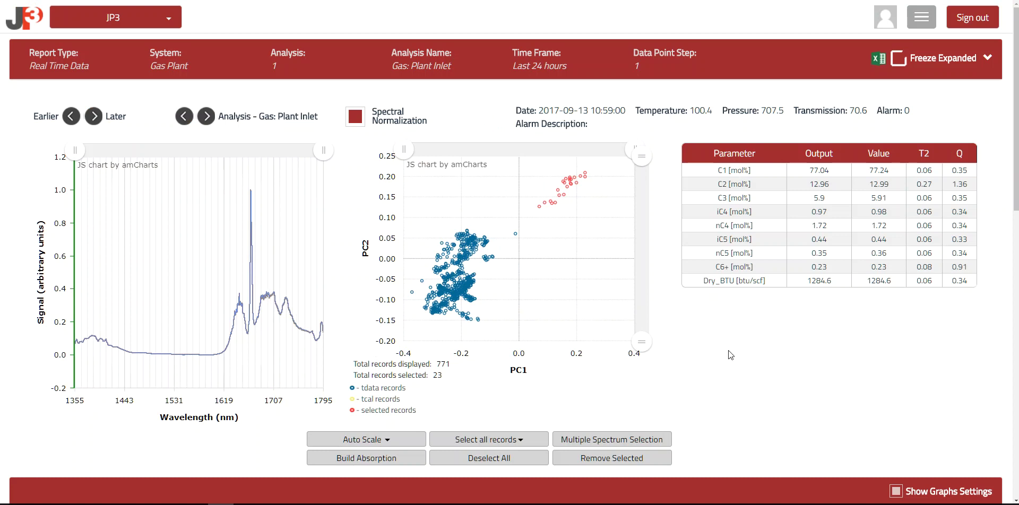
pyautogui.scroll(-2, 728, 355)
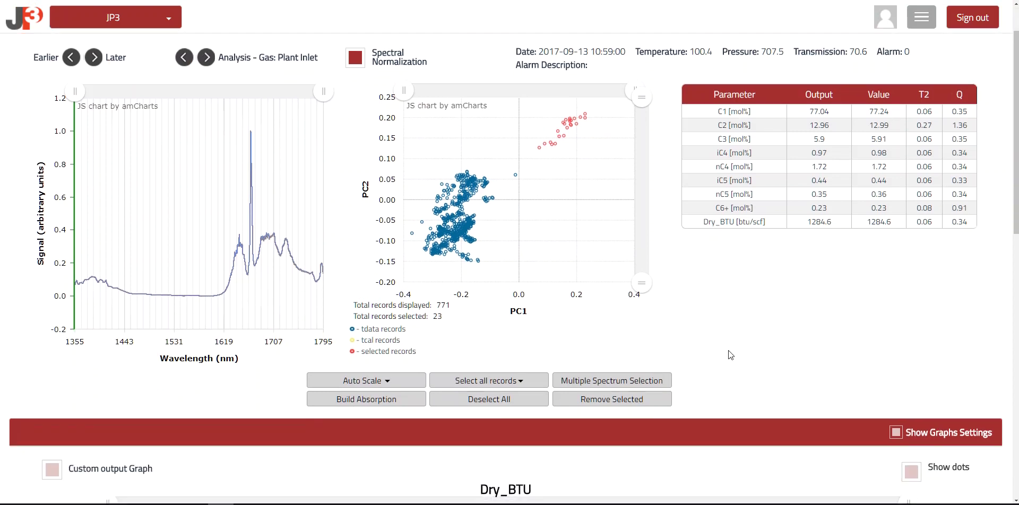
# Scroll down to the Dry_BTU trend showing the selected records in red near 09:00.
pyautogui.scroll(-4, 728, 355)
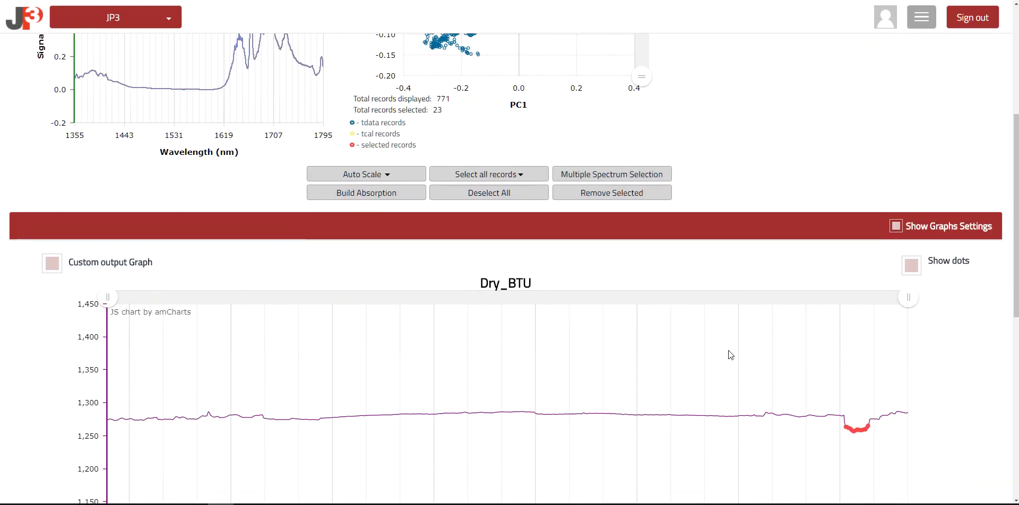
pyautogui.scroll(-1, 728, 351)
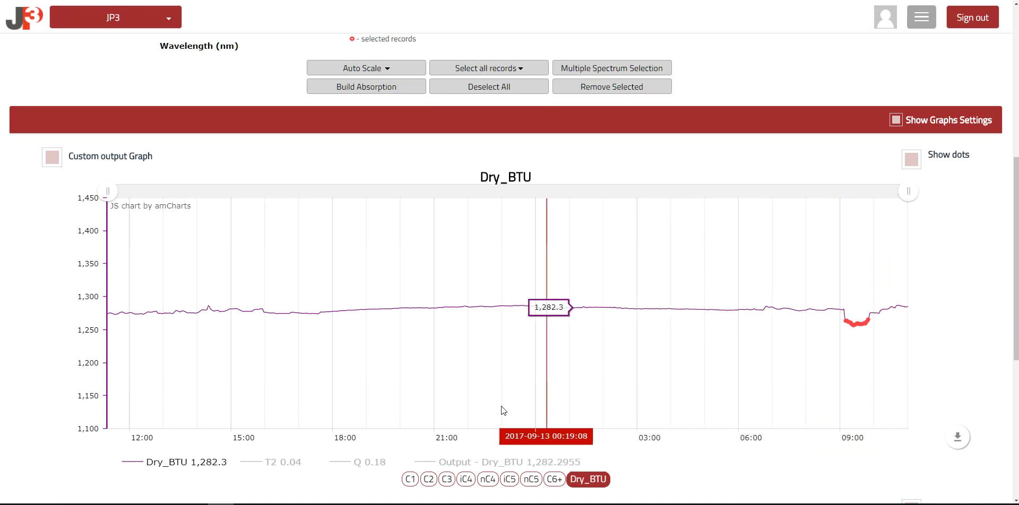
# Show the C1, C2 and C3 trends in turn, then switch to custom output graph mode.
pyautogui.click(410, 479)
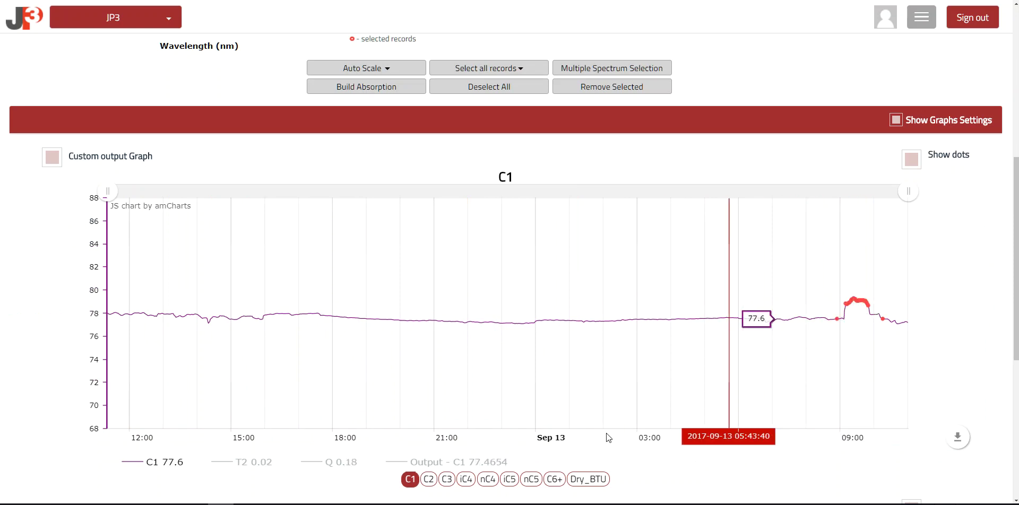
pyautogui.click(428, 479)
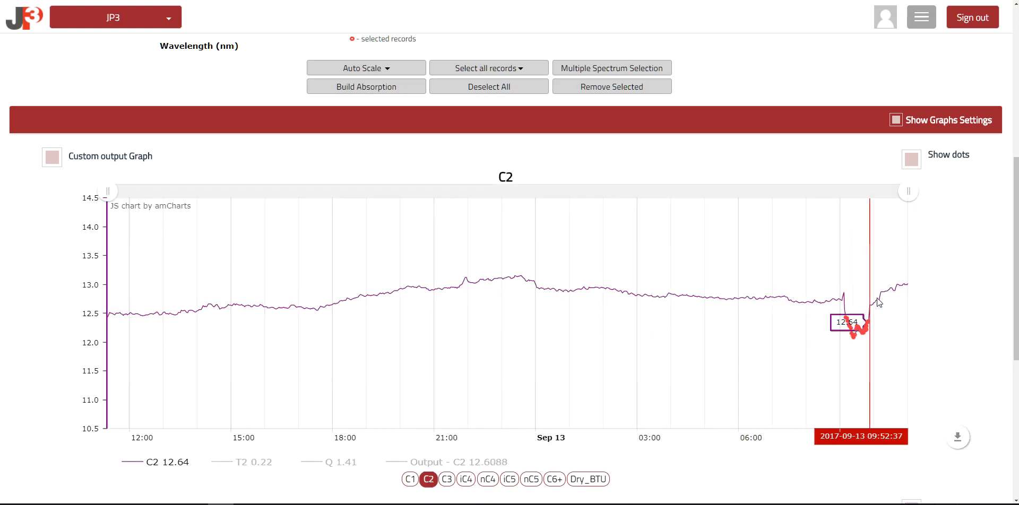
pyautogui.click(447, 479)
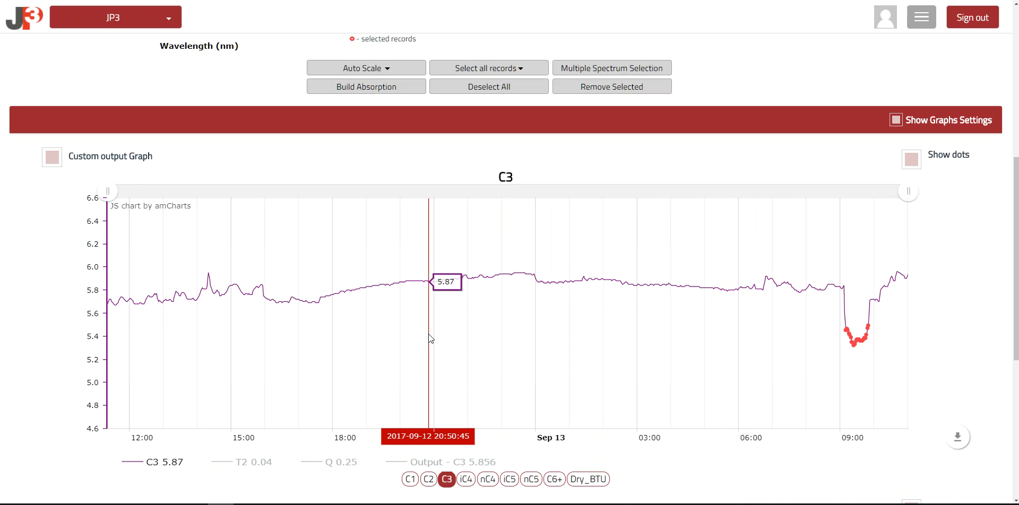
pyautogui.click(53, 157)
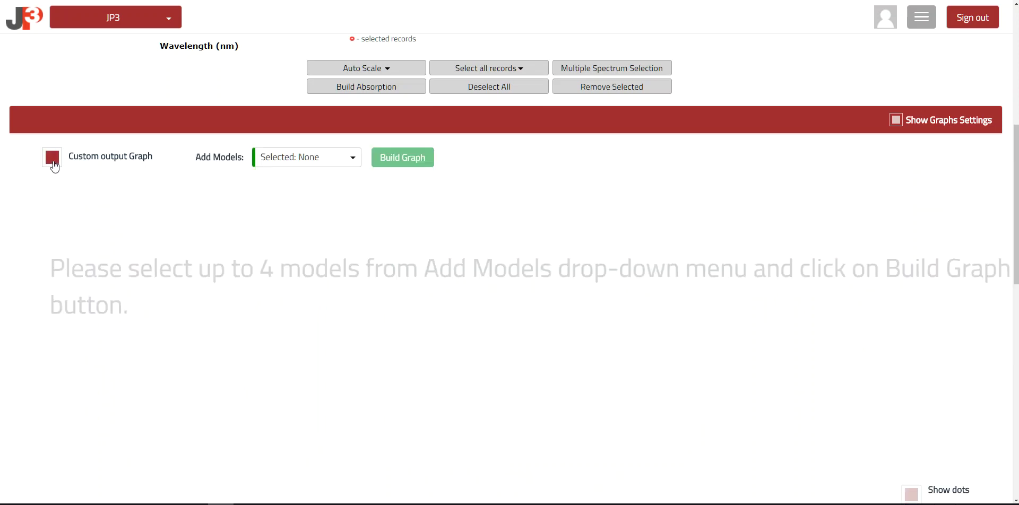
# Add C1, C2, C3 and Dry_BTU to a custom graph, build it, and reload the page with F5.
pyautogui.click(353, 160)
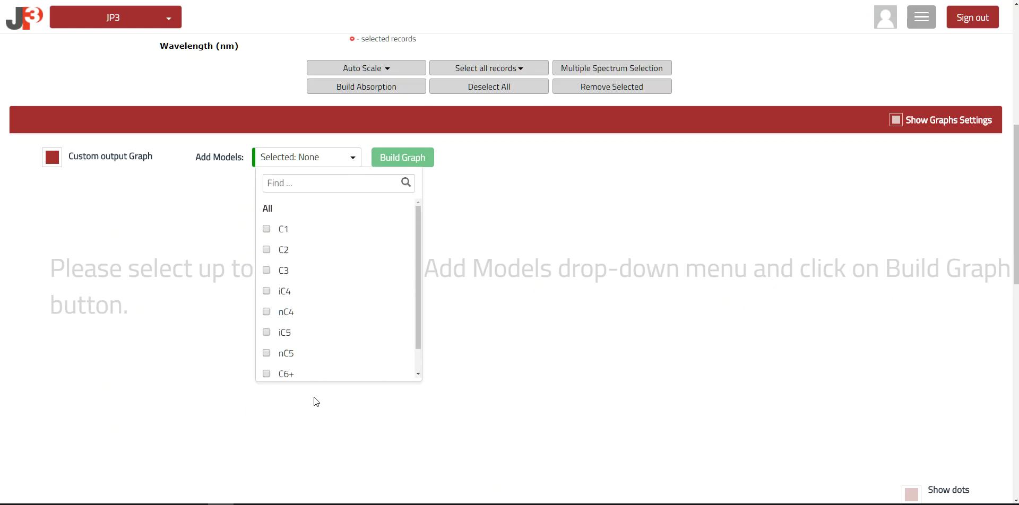
pyautogui.moveTo(422, 285); pyautogui.dragTo(368, 252)
pyautogui.click(266, 229)
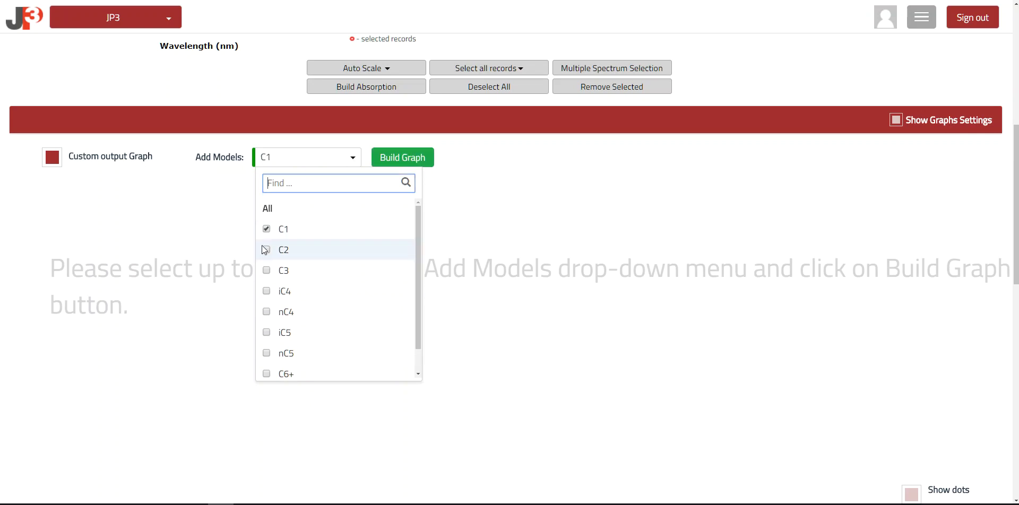
pyautogui.click(264, 248)
pyautogui.click(266, 270)
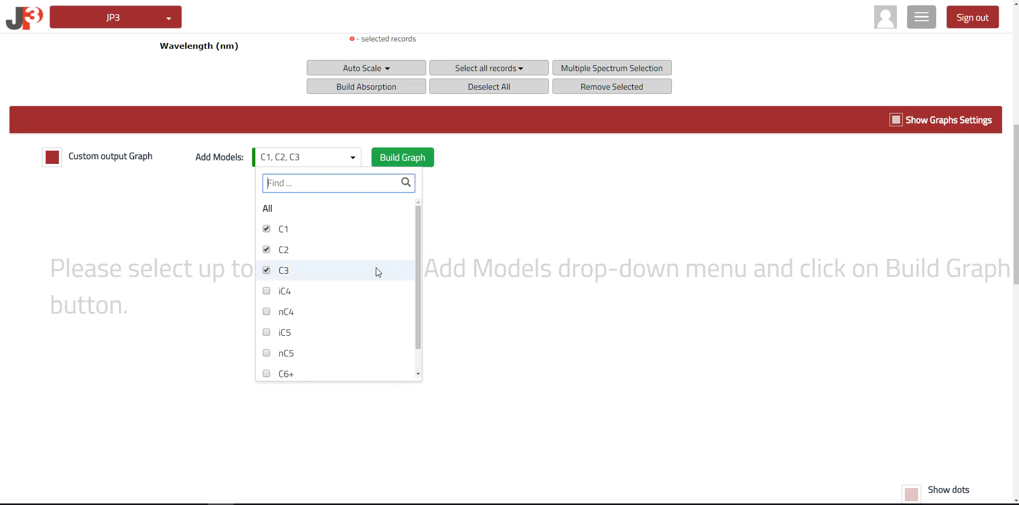
pyautogui.moveTo(418, 260); pyautogui.dragTo(417, 282)
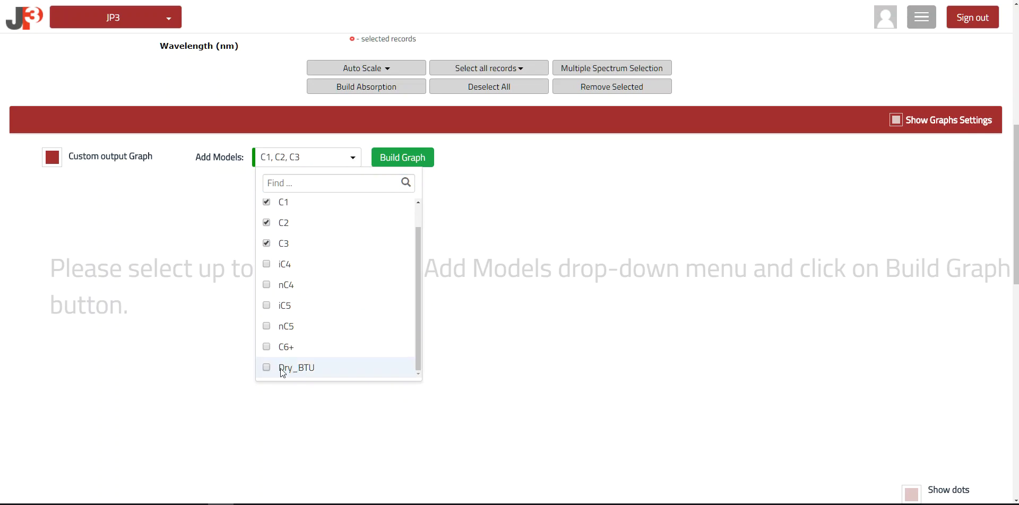
pyautogui.click(265, 368)
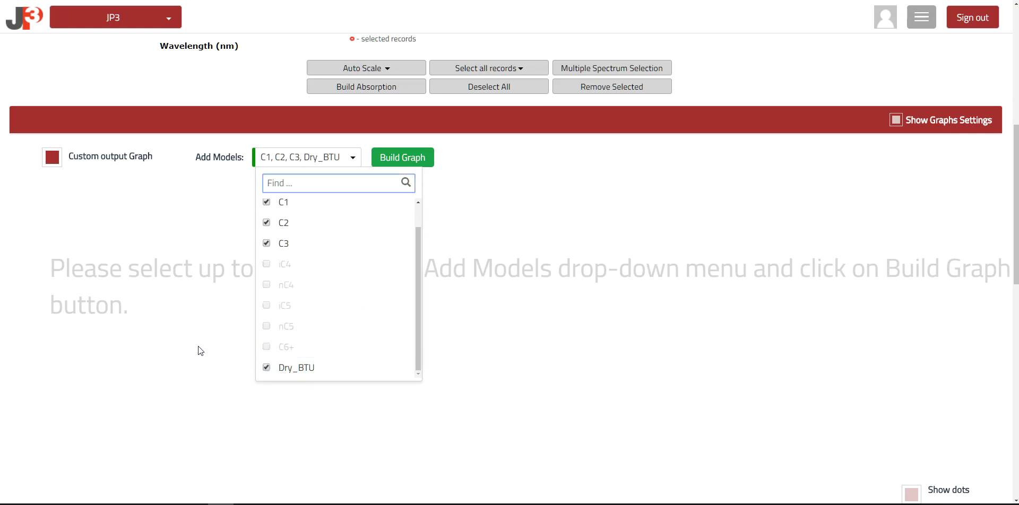
pyautogui.click(407, 160)
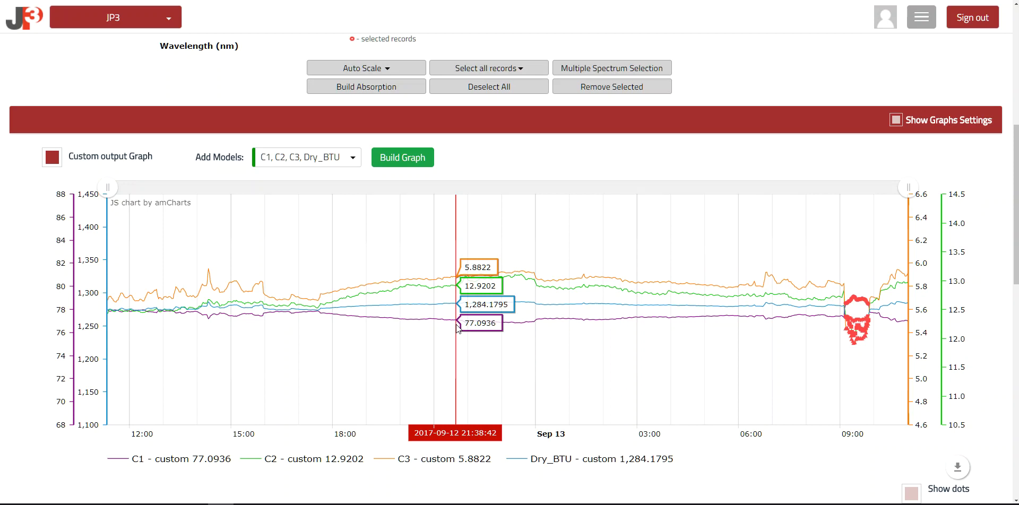
pyautogui.scroll(1, 457, 326)
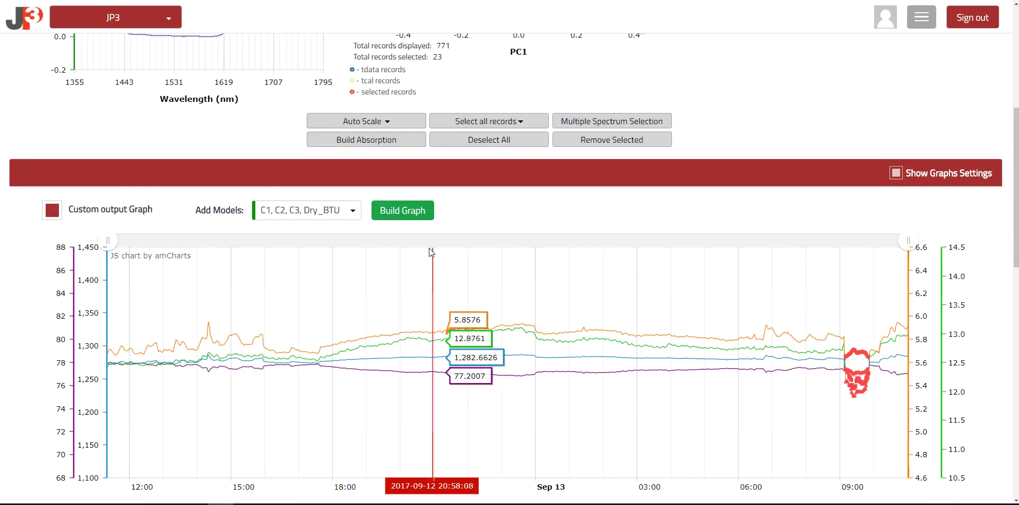
pyautogui.press('F5')
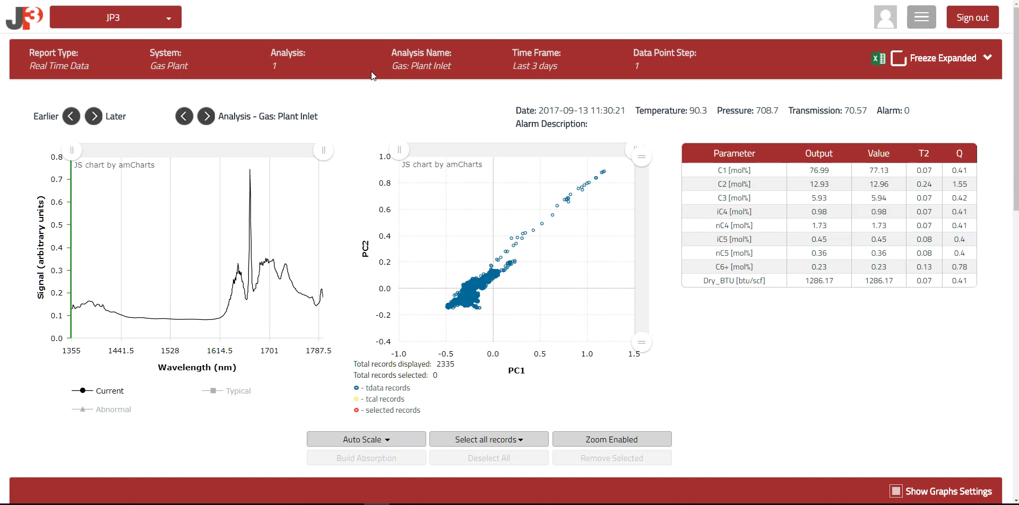
# Freeze the settings panel expanded and generate the report for the last 24 hours.
pyautogui.click(897, 58)
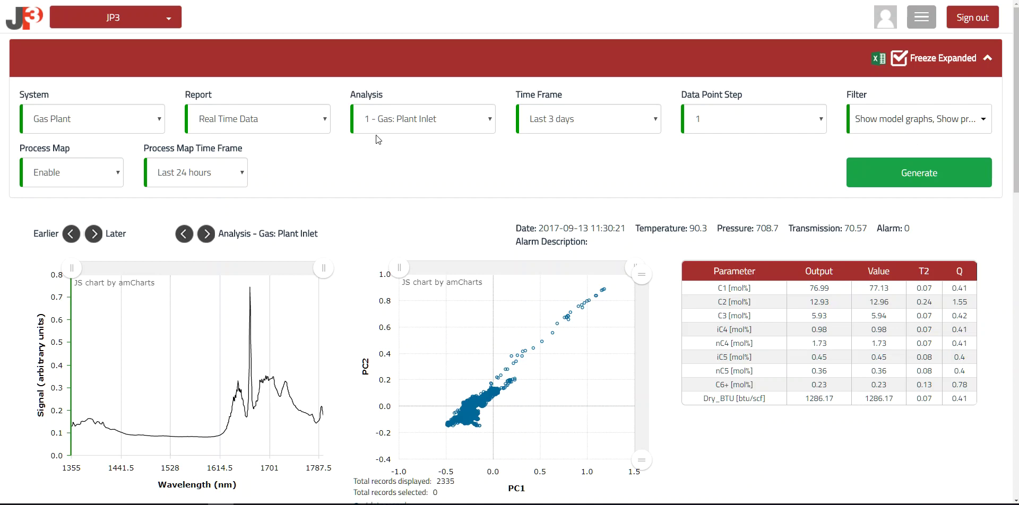
pyautogui.click(656, 123)
pyautogui.click(580, 140)
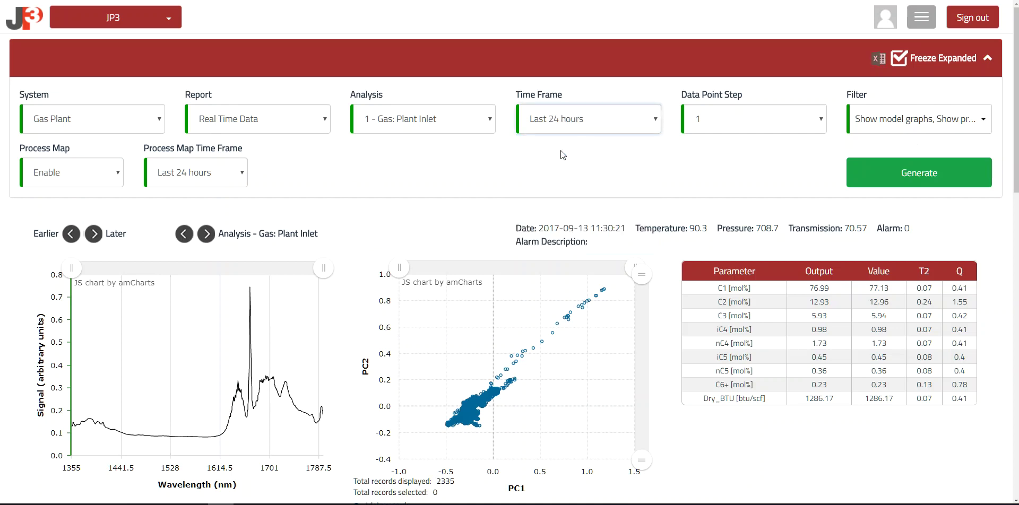
pyautogui.click(902, 179)
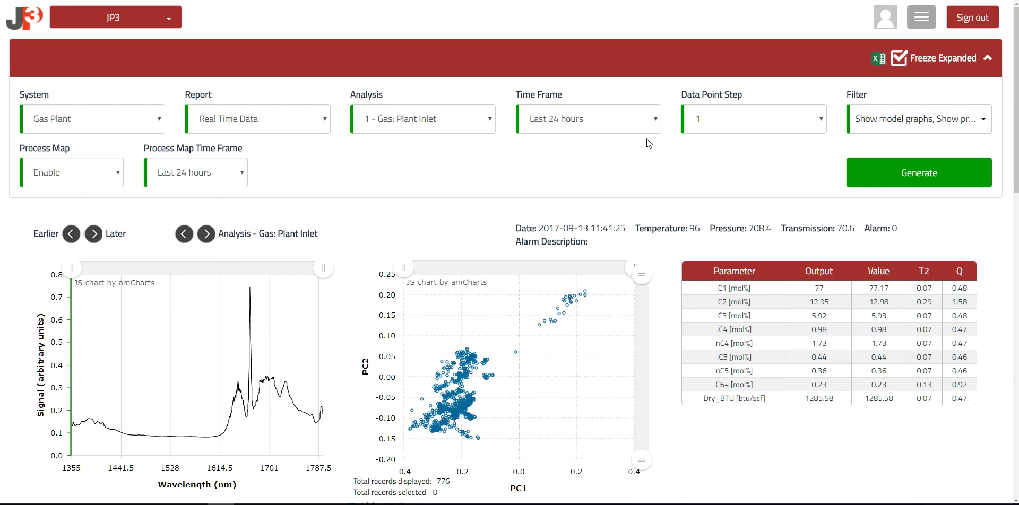
# Regenerate the Gas: Plant Inlet report with the time frame set back to last 3 days.
pyautogui.click(655, 121)
pyautogui.click(582, 157)
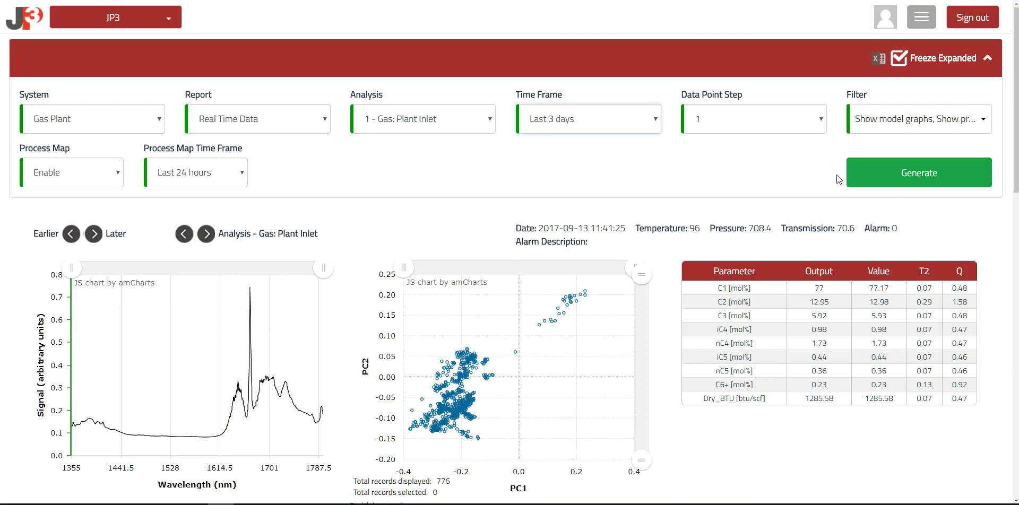
pyautogui.click(901, 183)
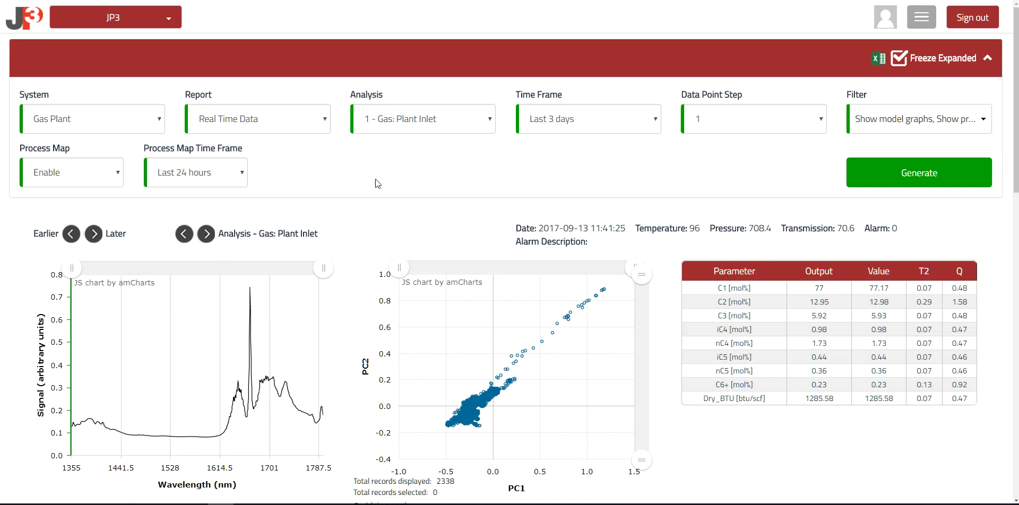
pyautogui.click(488, 120)
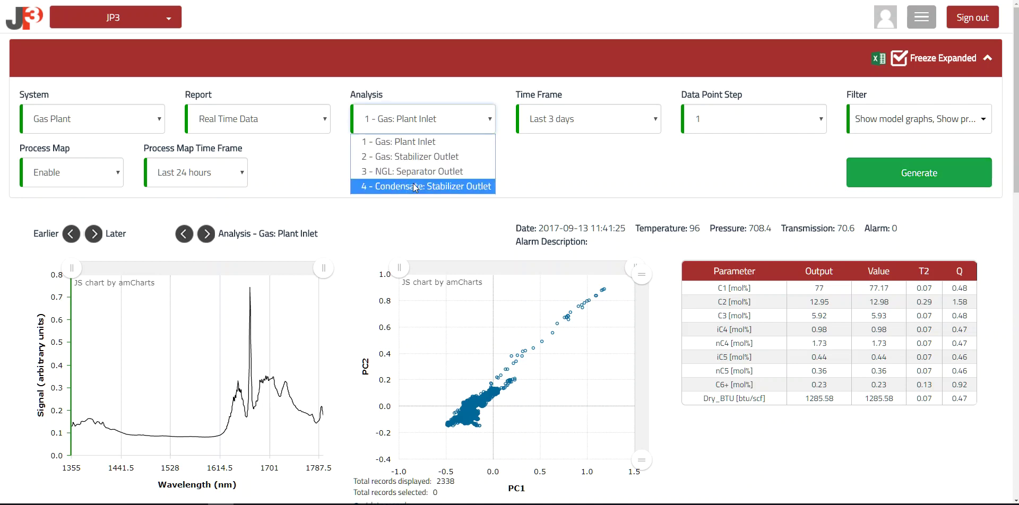
# Generate the '2 - Gas: Stabilizer Outlet' analysis report with a 'Last 24 hours' time frame.
pyautogui.click(395, 157)
pyautogui.click(654, 123)
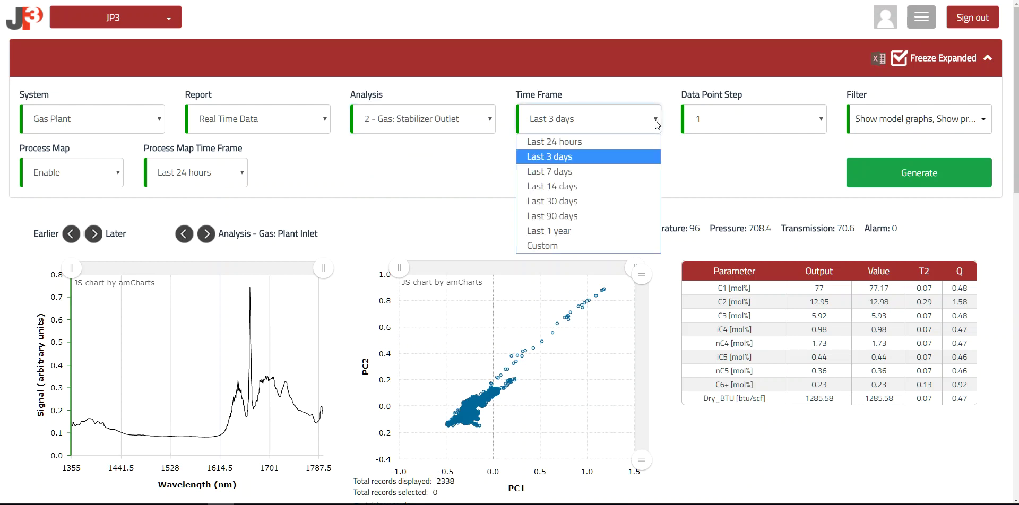
pyautogui.click(572, 142)
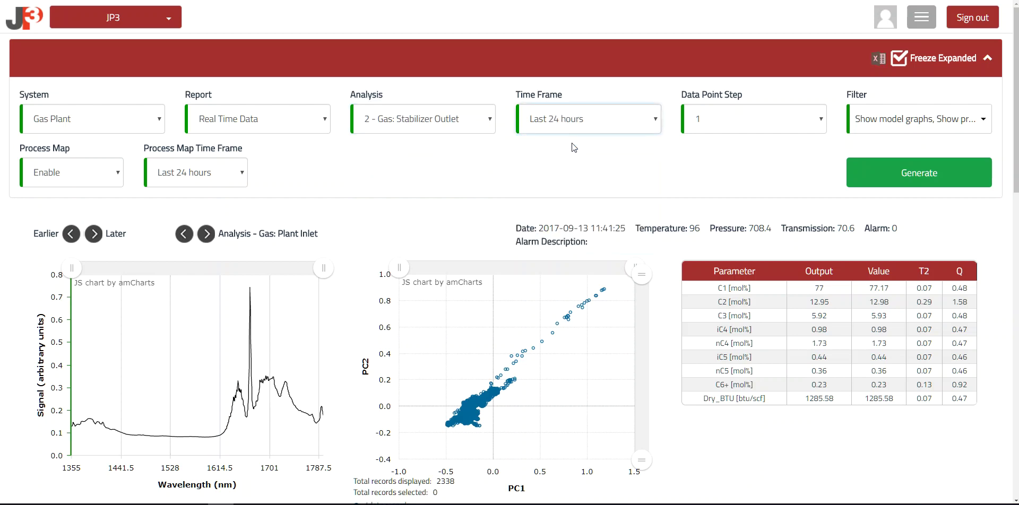
pyautogui.click(899, 175)
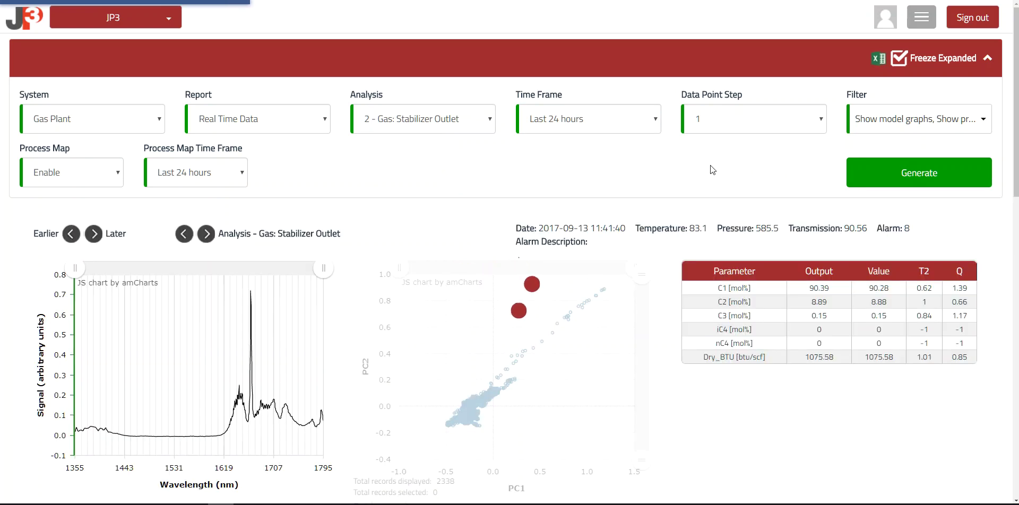